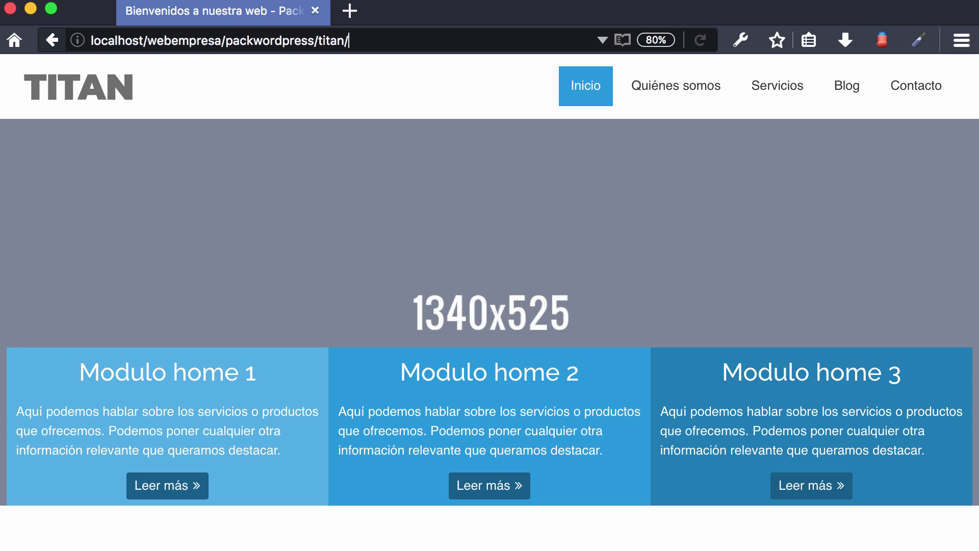
# Open the wp-admin dashboard of the localhost titan site and go to the Titan Theme settings
pyautogui.write('wp-admin')
pyautogui.press('Return')
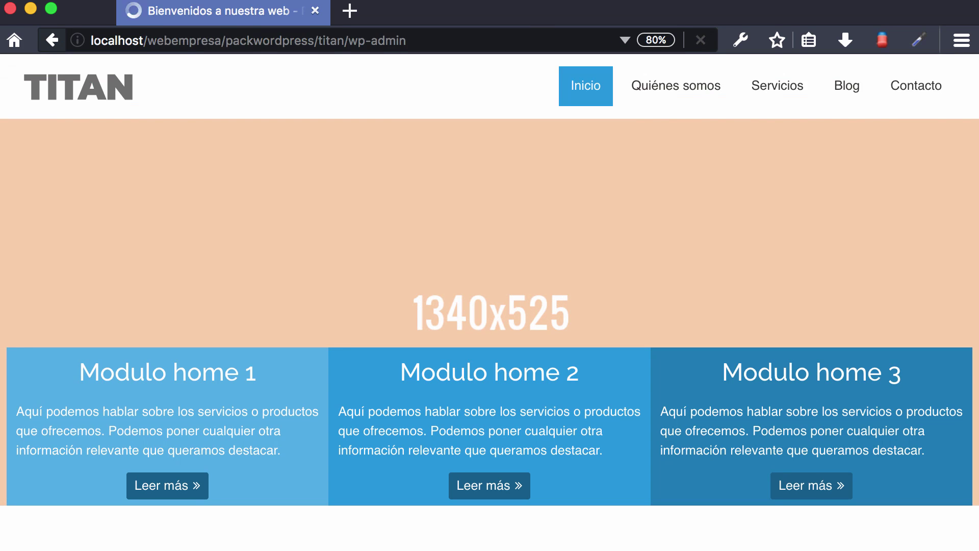
pyautogui.scroll(-5, 172, 278)
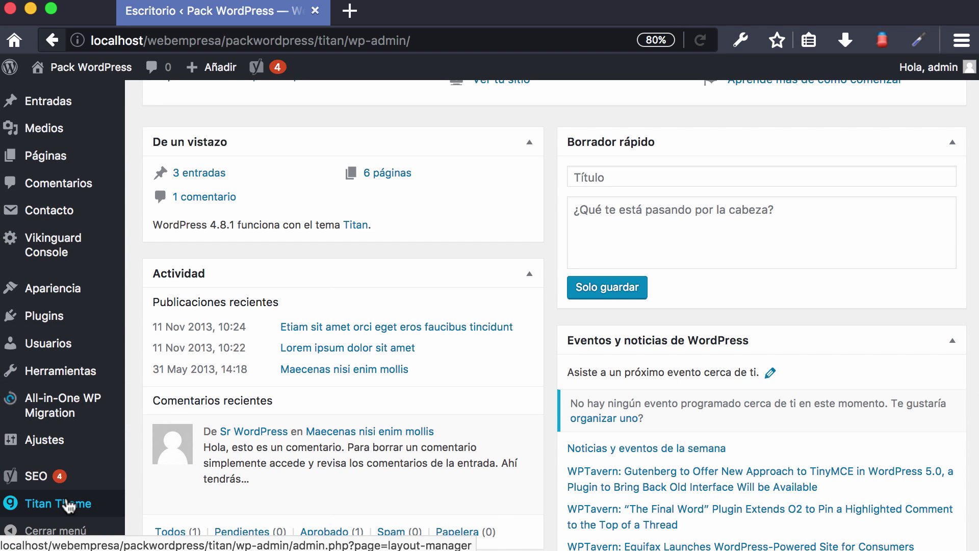
pyautogui.click(48, 508)
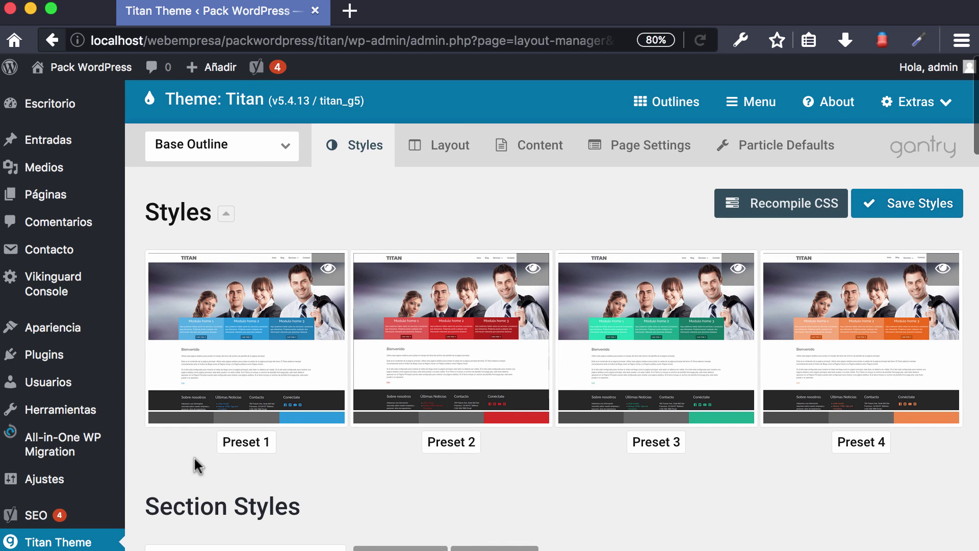
# Switch the Titan theme from Production to Development mode and back to Production
pyautogui.scroll(-1, 94, 481)
pyautogui.scroll(-3, 95, 480)
pyautogui.scroll(3, 424, 368)
pyautogui.click(930, 107)
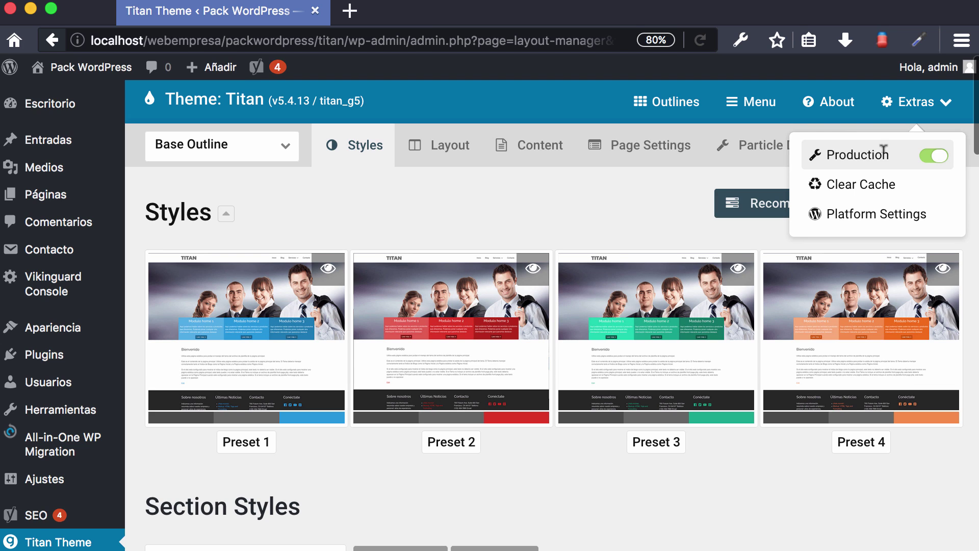
pyautogui.click(925, 154)
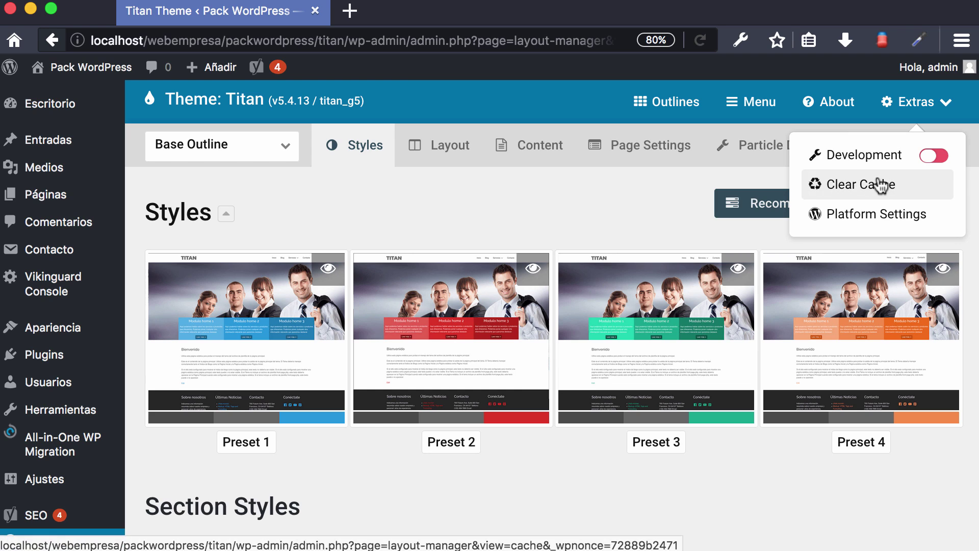
pyautogui.click(937, 150)
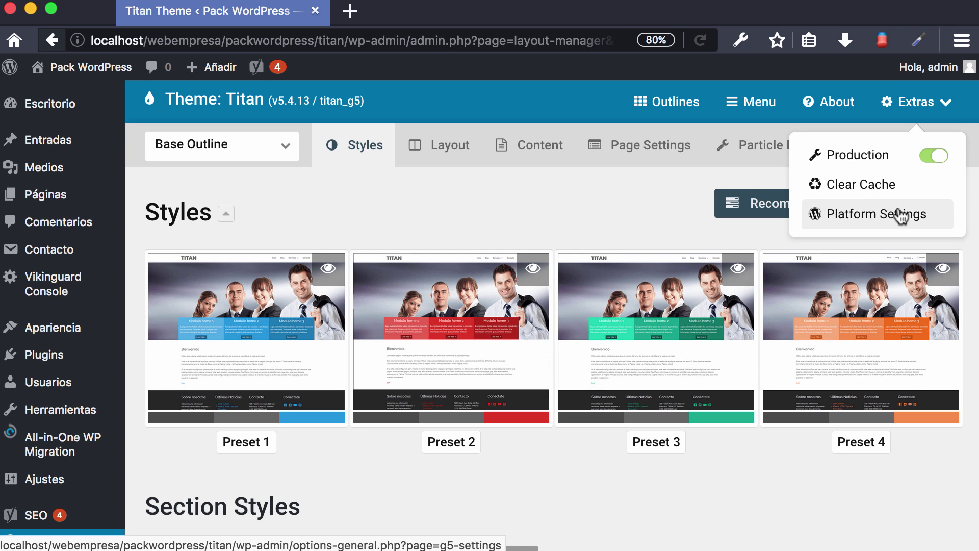
# Examine the theme's Platform Settings on the Gantry 5 Settings page and return to the theme's styles
pyautogui.click(874, 216)
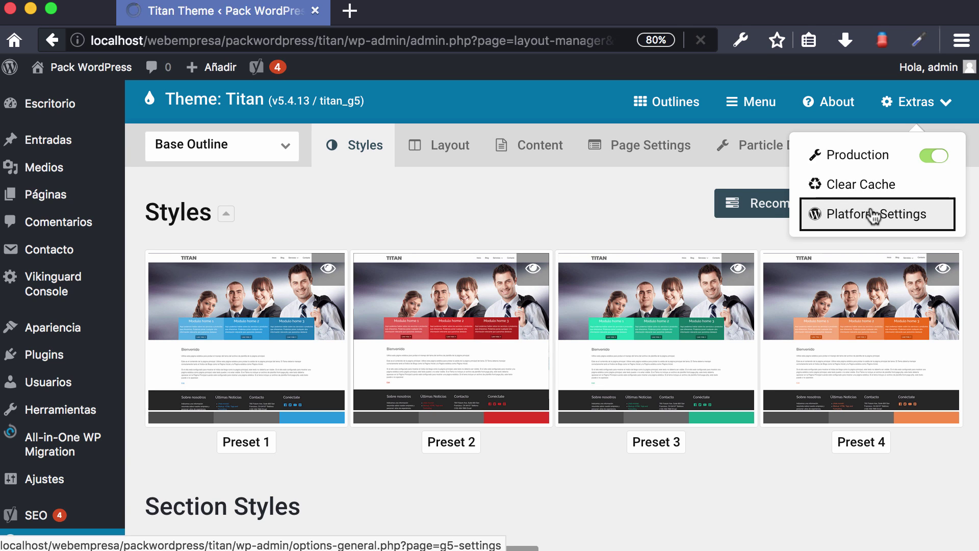
pyautogui.scroll(-5, 536, 209)
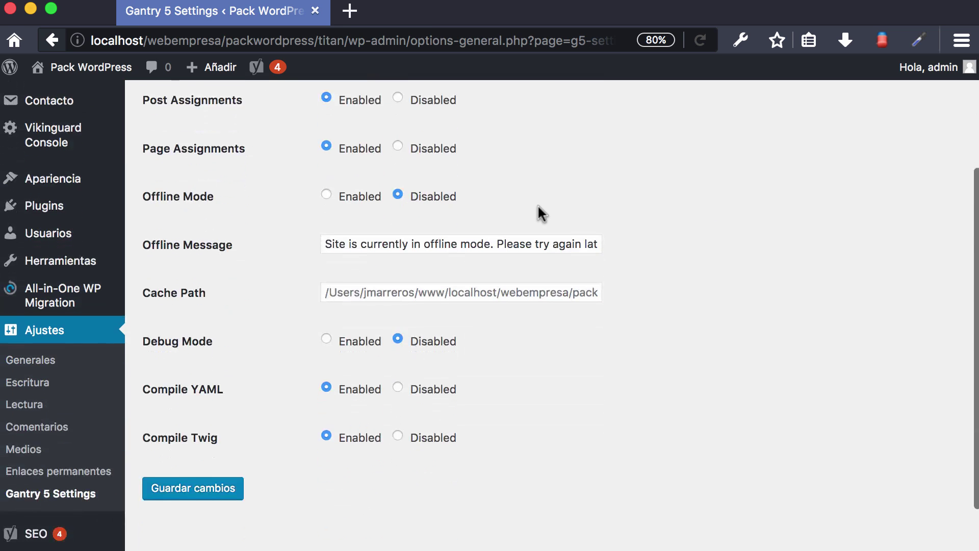
pyautogui.scroll(5, 535, 204)
pyautogui.scroll(-5, 534, 201)
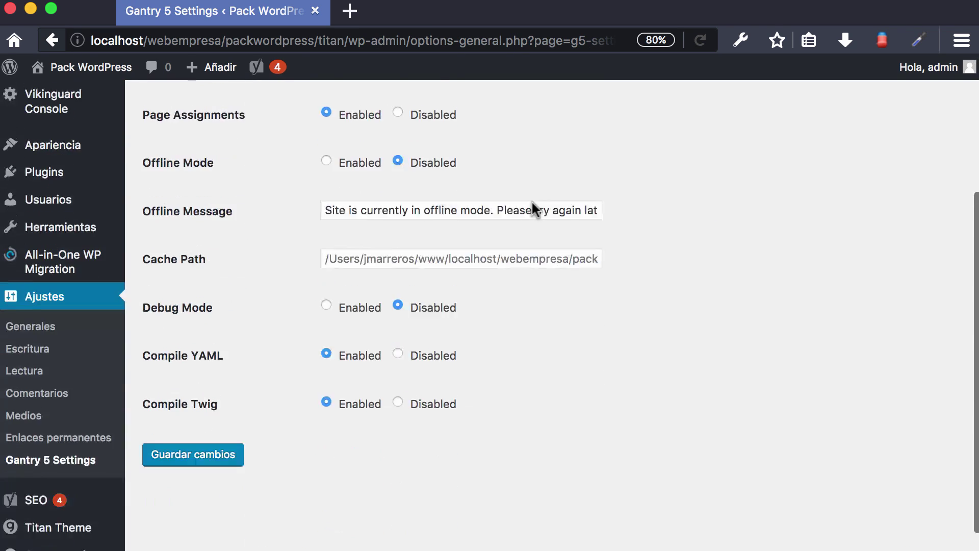
pyautogui.scroll(1, 532, 200)
pyautogui.scroll(3, 532, 200)
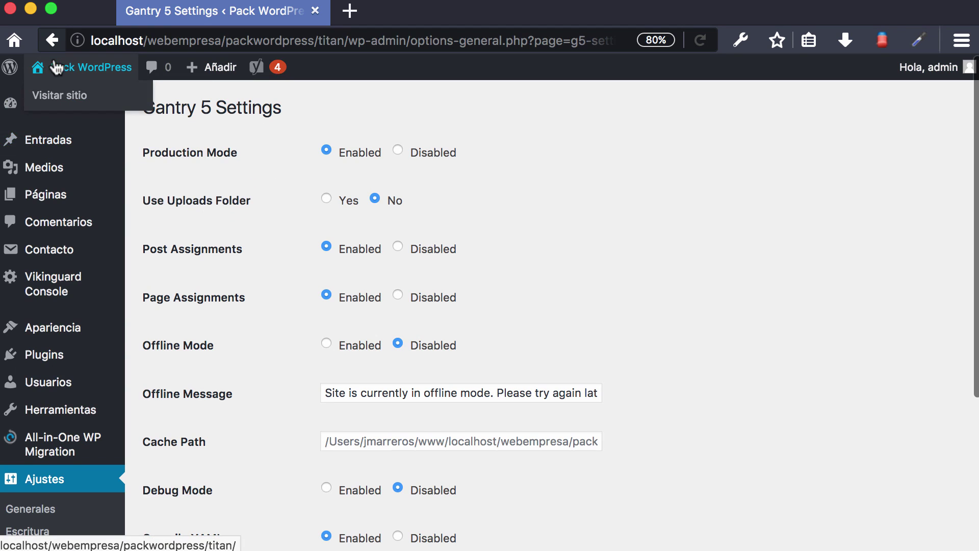
pyautogui.scroll(-4, 219, 191)
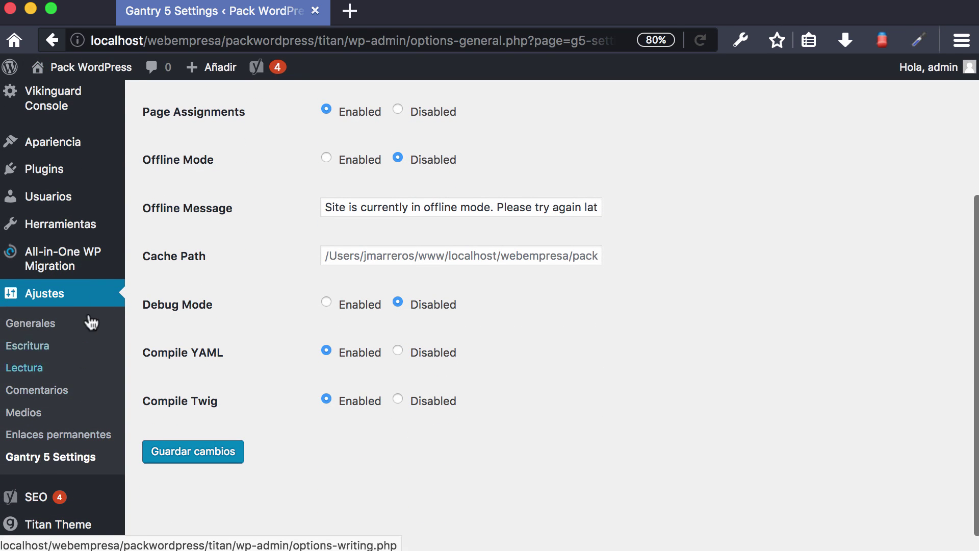
pyautogui.click(50, 40)
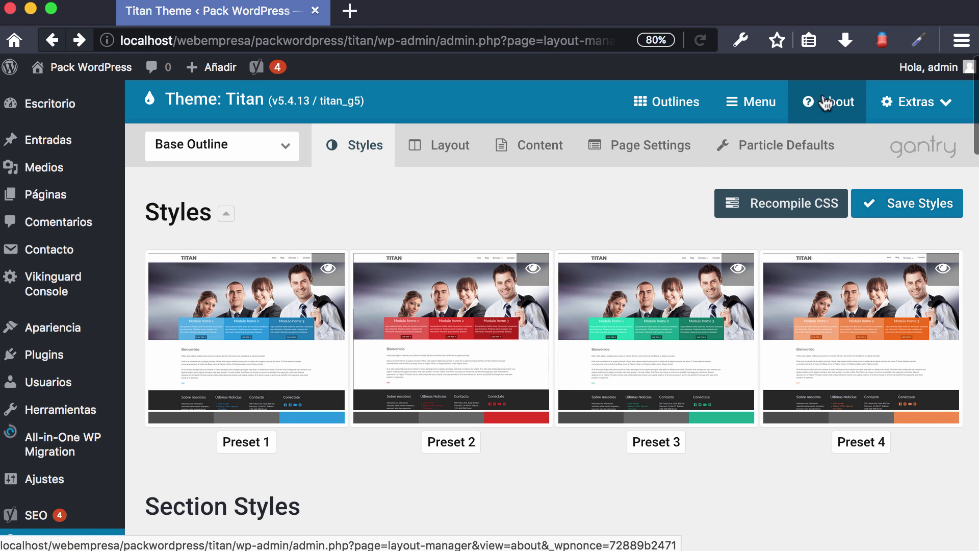
# Open the theme's Menu Editor and display the items of Menu-principal
pyautogui.click(767, 107)
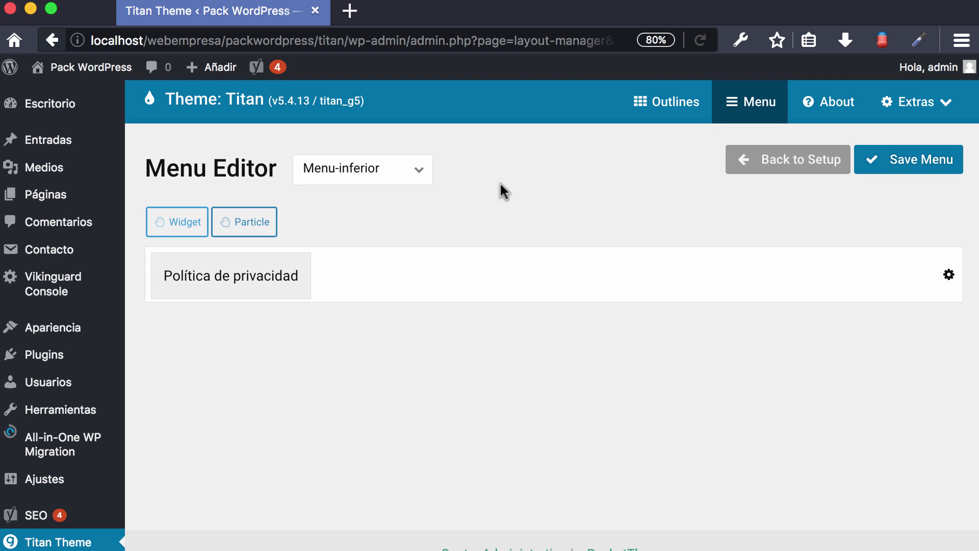
pyautogui.click(368, 180)
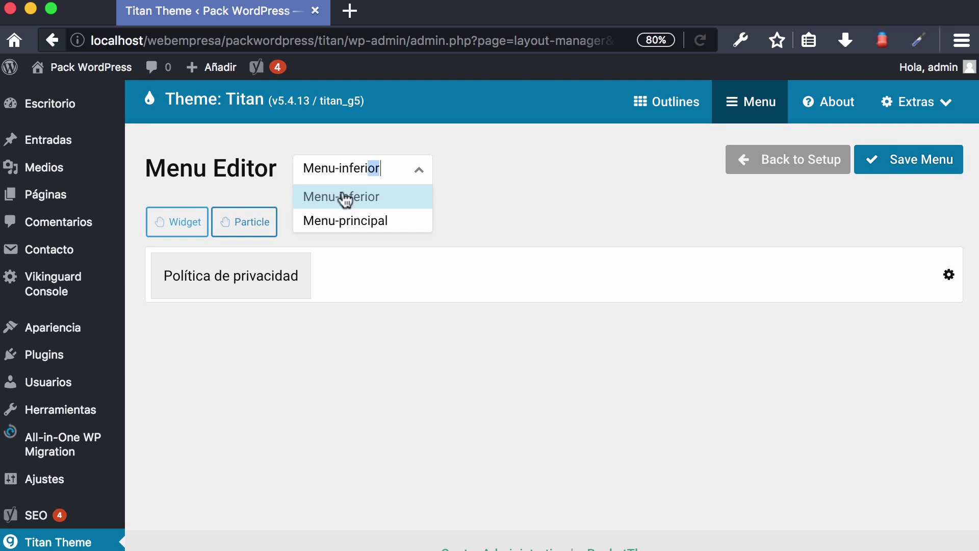
pyautogui.click(332, 221)
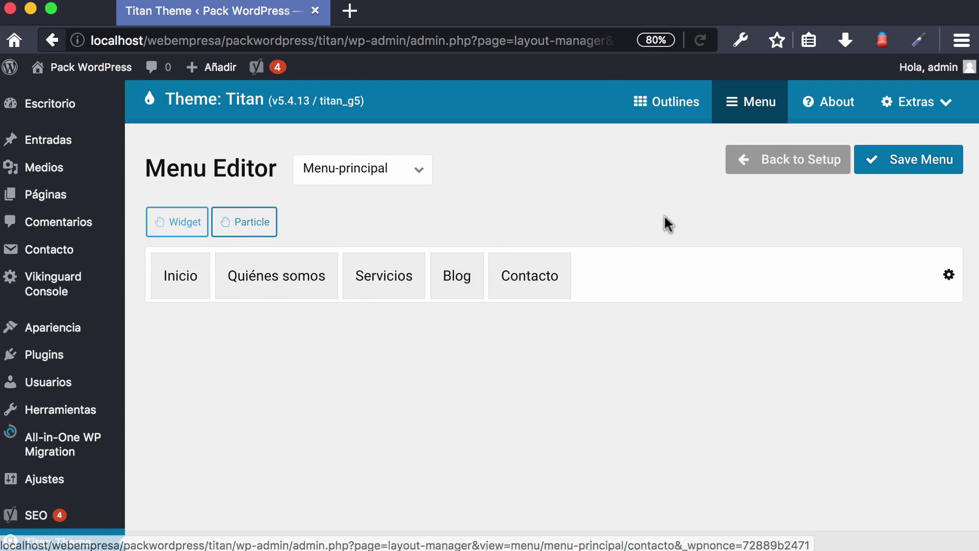
# Examine the theme outlines and system outlines in the Outlines overview, and go back to the theme setup
pyautogui.click(672, 102)
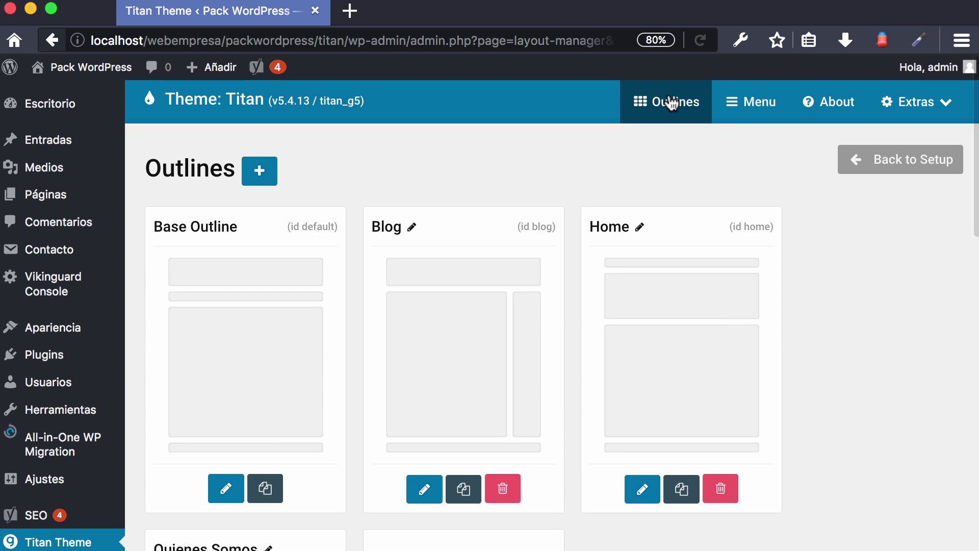
pyautogui.scroll(-13, 645, 183)
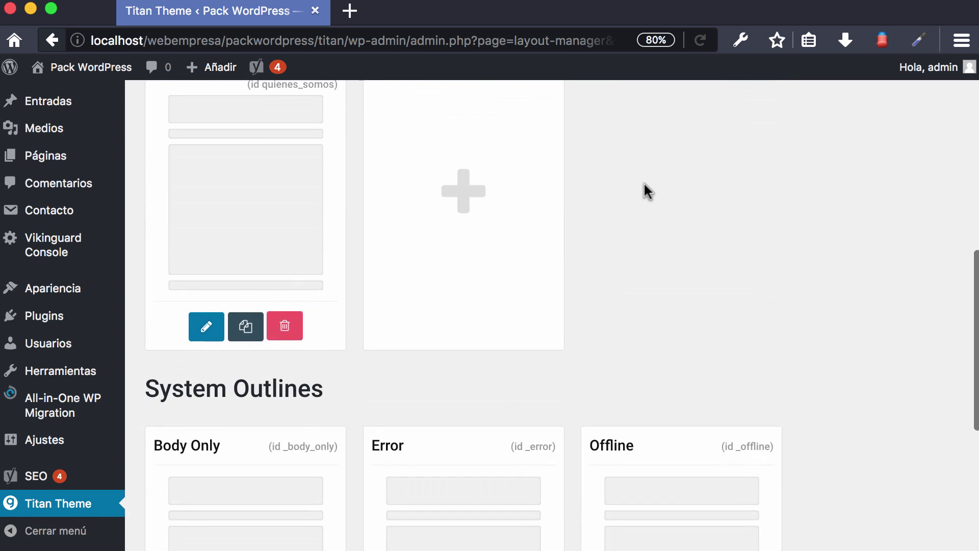
pyautogui.scroll(5, 643, 182)
pyautogui.scroll(8, 642, 182)
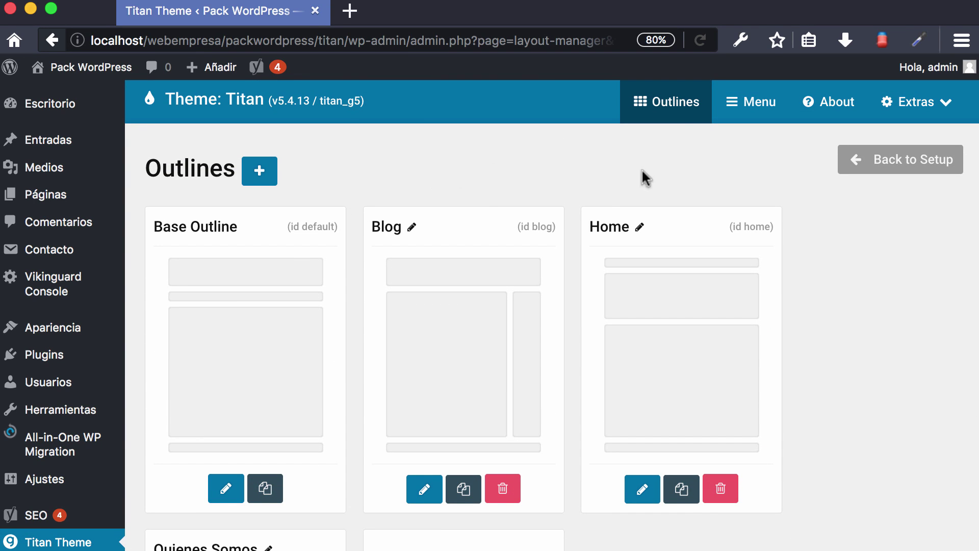
pyautogui.scroll(-2, 711, 171)
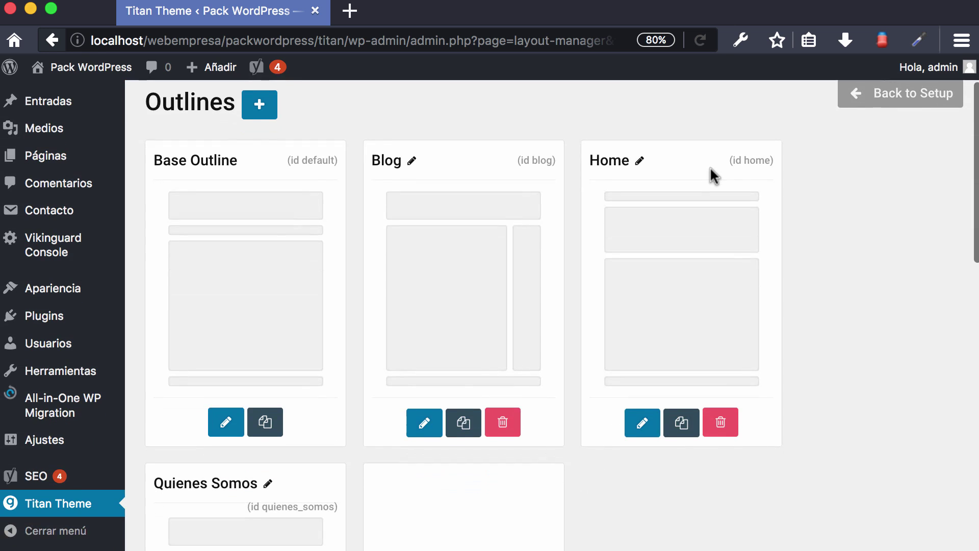
pyautogui.scroll(2, 716, 173)
pyautogui.moveTo(66, 452)
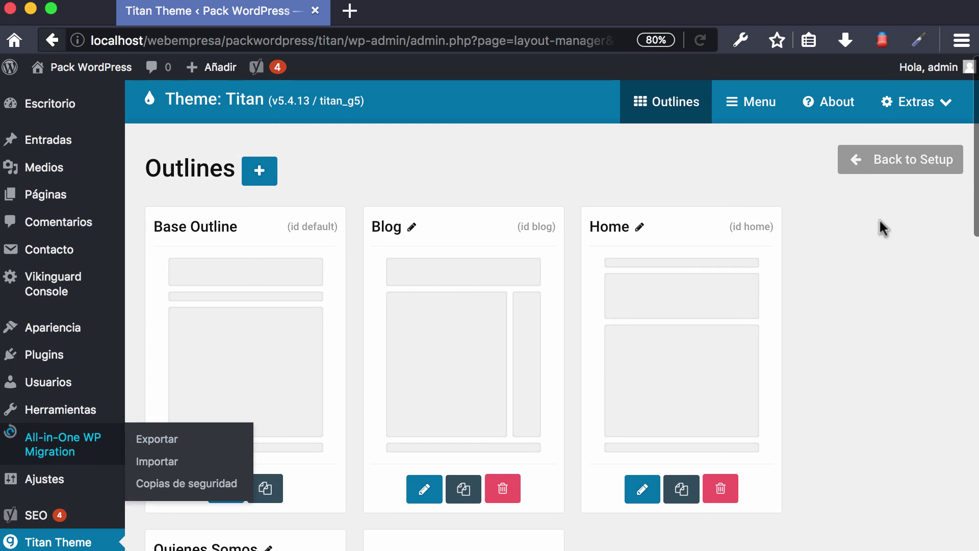
pyautogui.click(854, 158)
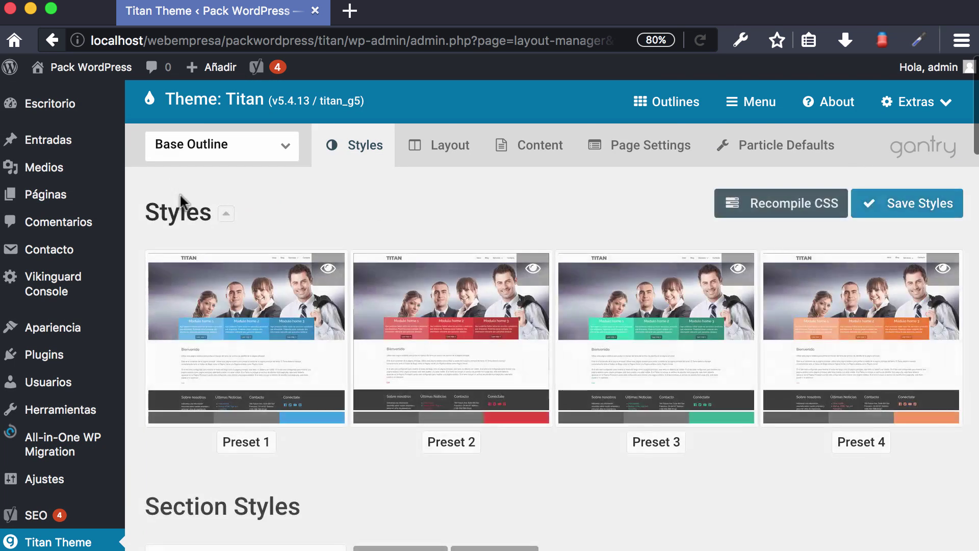
# Look through the outlines available for editing and keep Base Outline selected
pyautogui.click(180, 151)
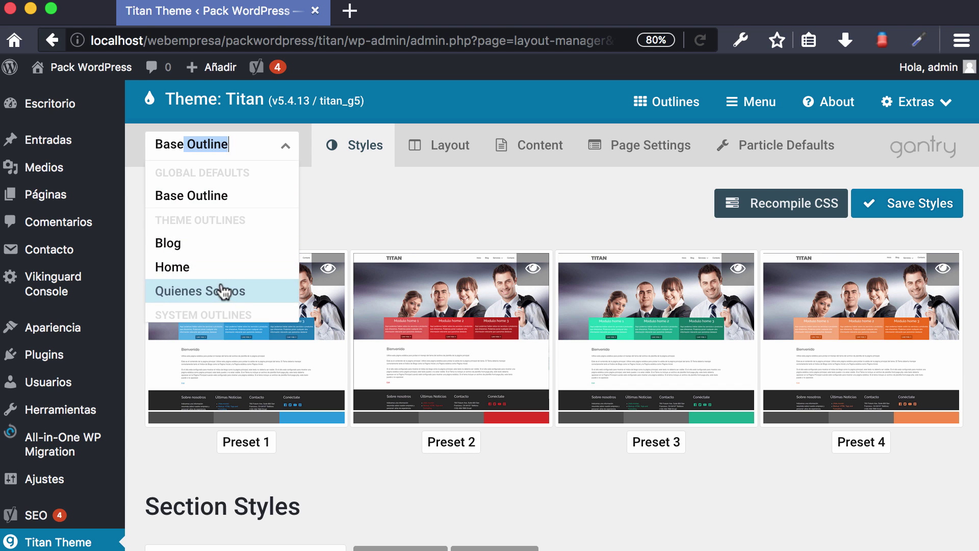
pyautogui.scroll(-3, 221, 292)
pyautogui.scroll(3, 221, 286)
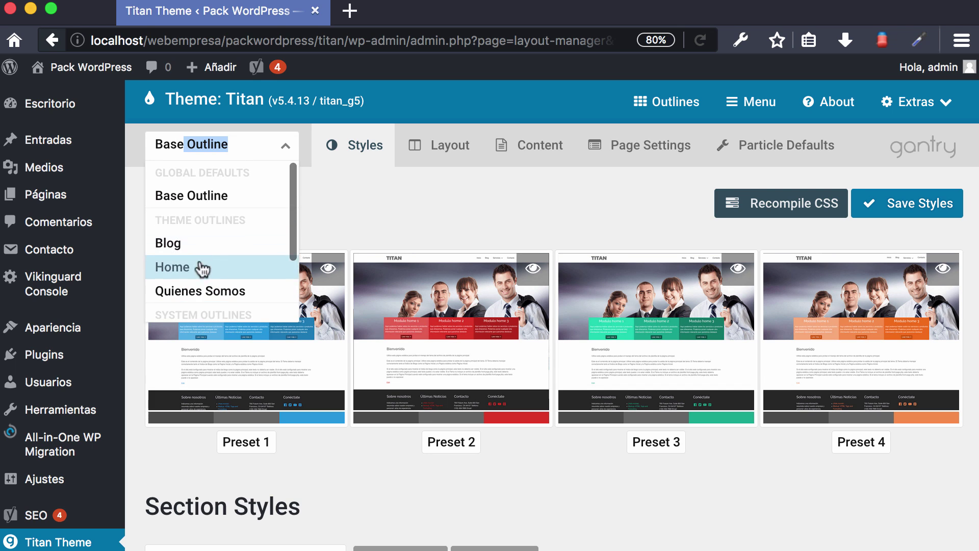
pyautogui.click(408, 203)
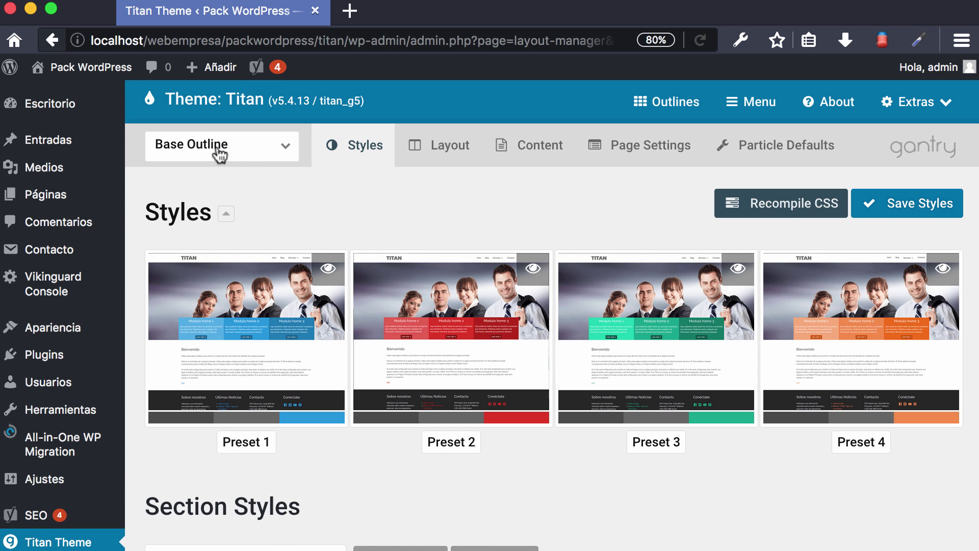
# Try Presets 2, 4 and 3 on the Base Outline and compare the colors in the section styles
pyautogui.scroll(-3, 406, 232)
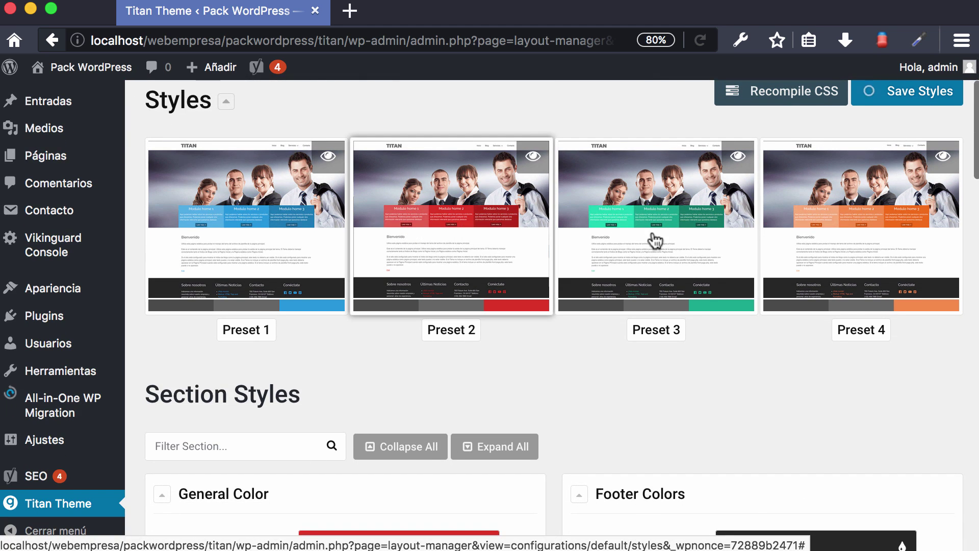
pyautogui.scroll(-3, 836, 244)
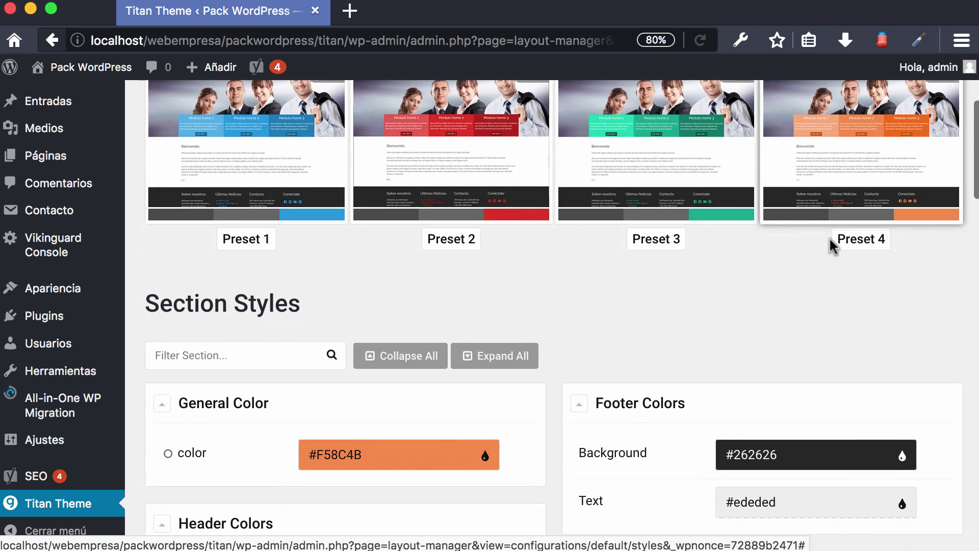
pyautogui.scroll(5, 443, 270)
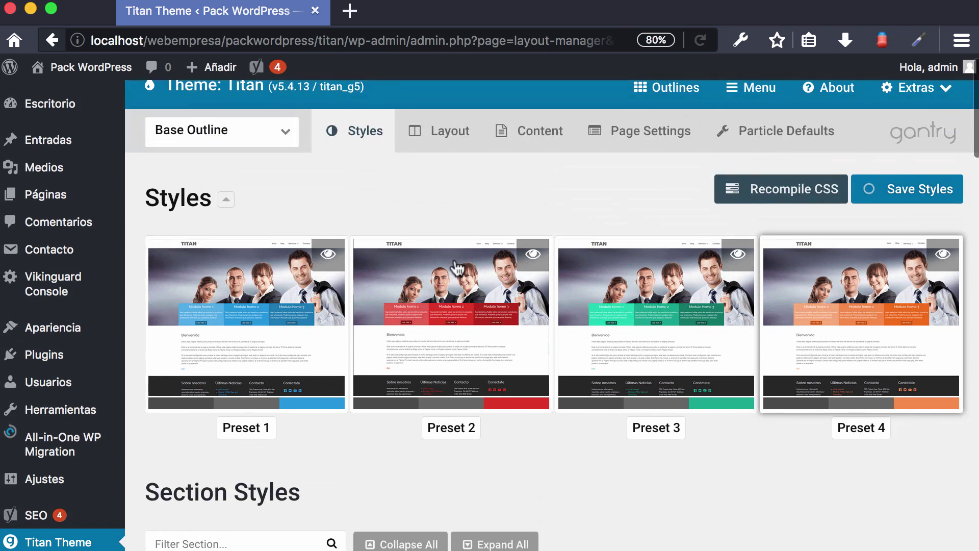
pyautogui.scroll(-4, 686, 303)
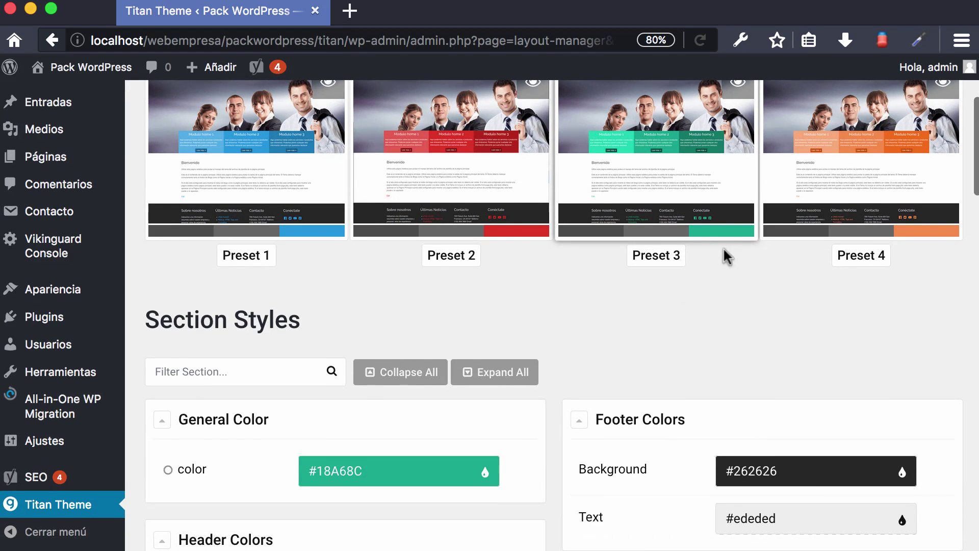
pyautogui.scroll(-2, 533, 334)
pyautogui.scroll(-1, 532, 334)
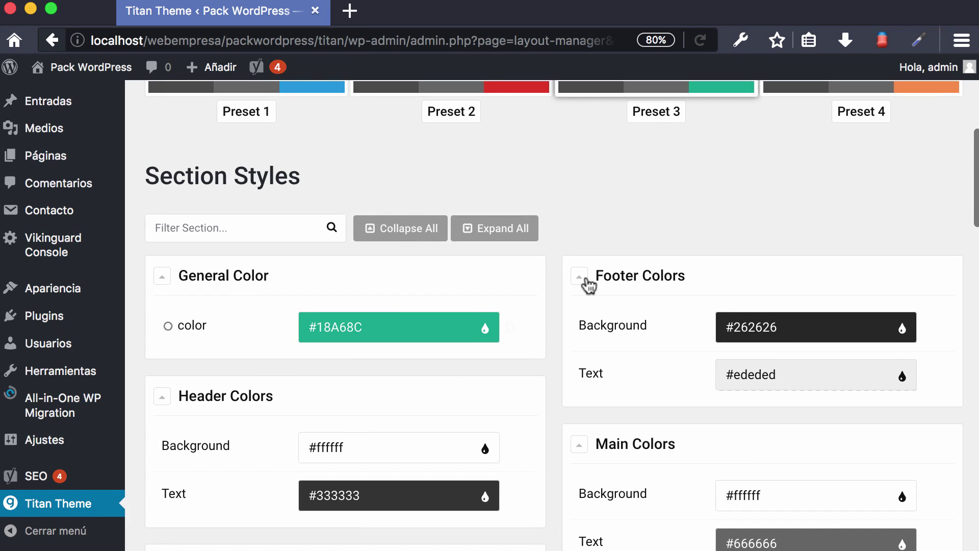
pyautogui.scroll(6, 590, 292)
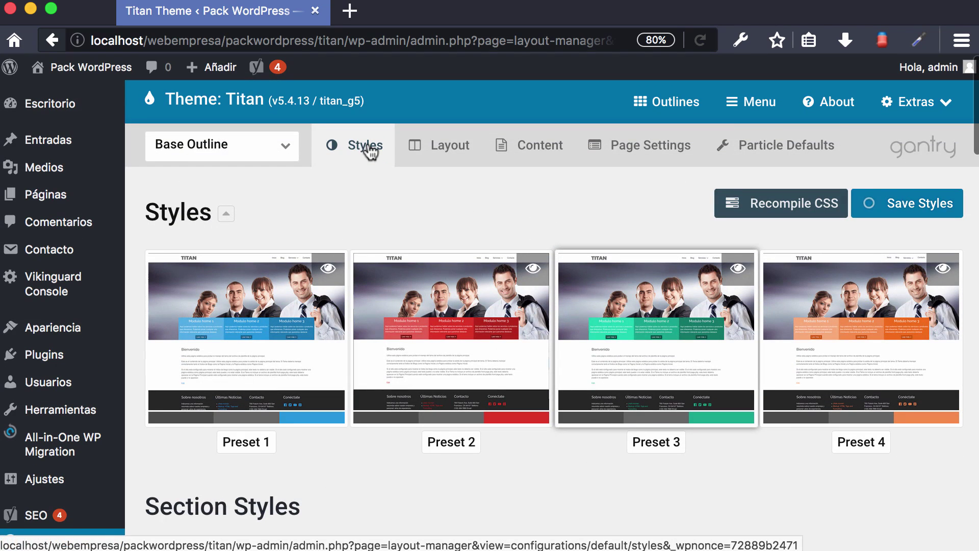
# Discard the unsaved style changes and open the Base Outline's layout to review its sections
pyautogui.click(441, 146)
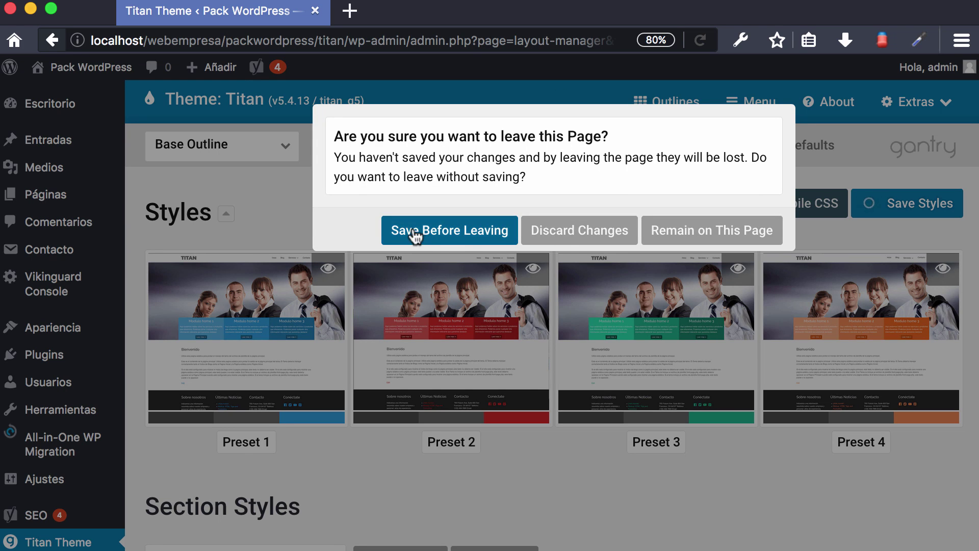
pyautogui.click(565, 234)
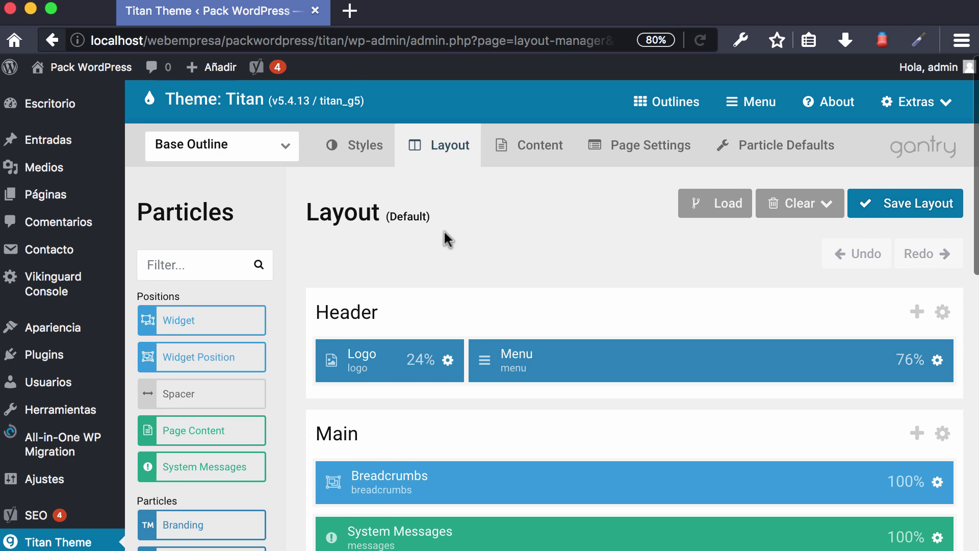
pyautogui.scroll(-10, 443, 228)
pyautogui.scroll(10, 441, 227)
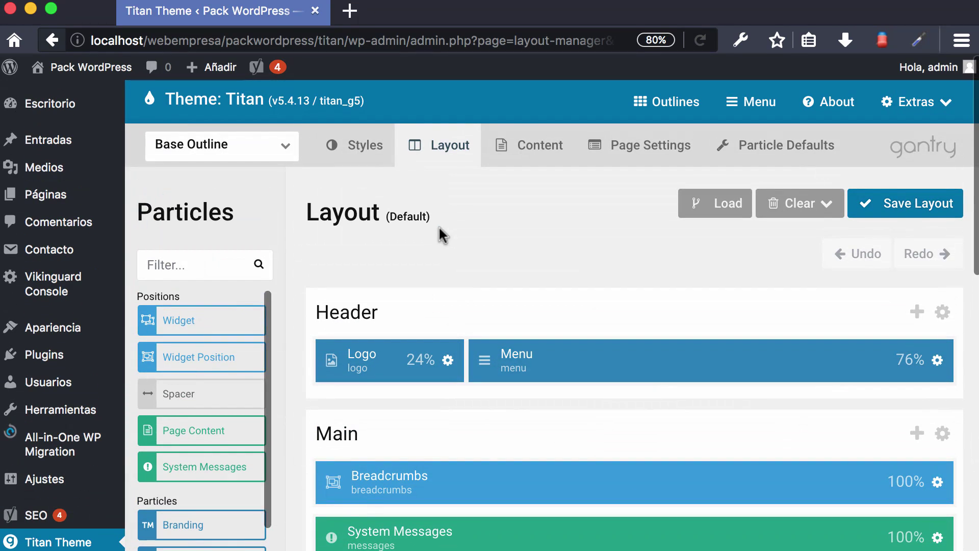
pyautogui.click(261, 151)
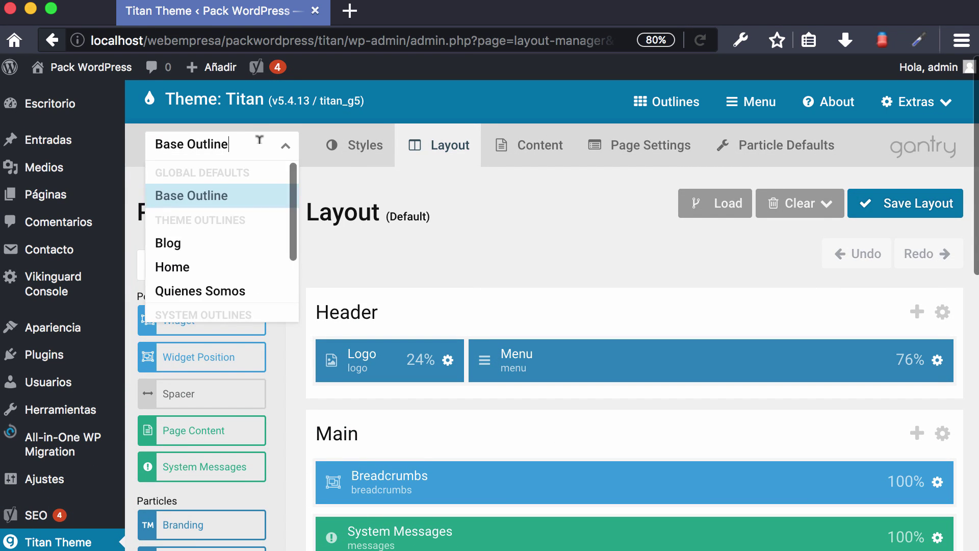
pyautogui.click(518, 217)
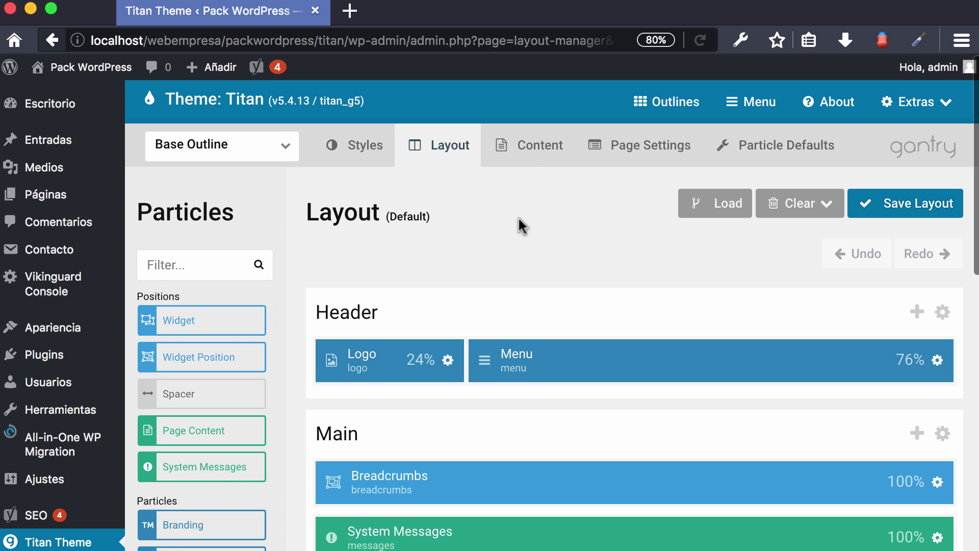
# Review the Base Outline's content settings, from the general wpautop option through the blog options
pyautogui.click(536, 154)
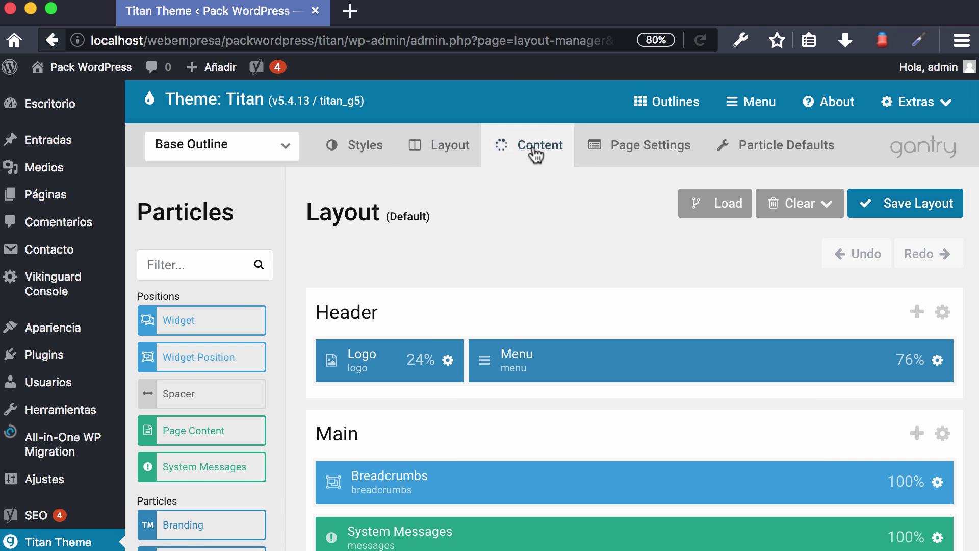
pyautogui.scroll(-6, 568, 275)
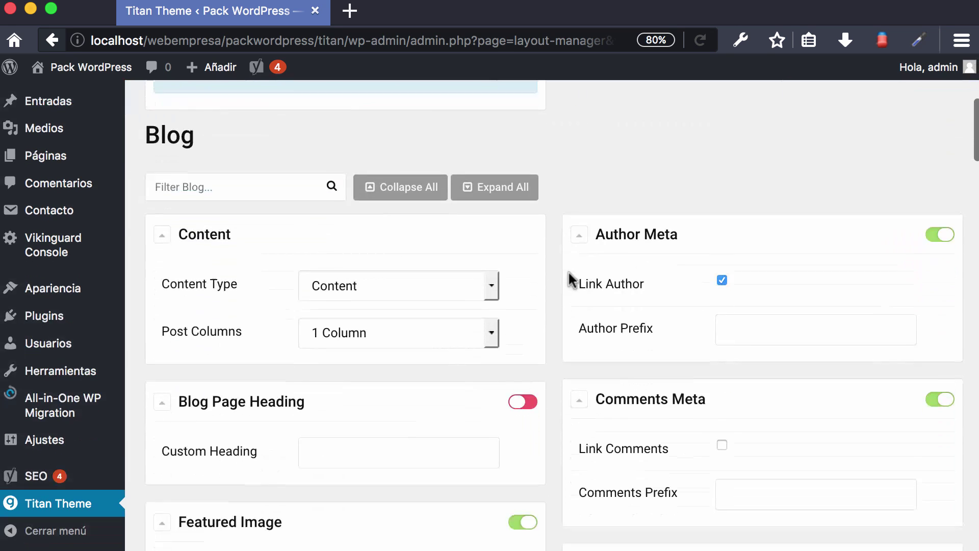
pyautogui.scroll(-6, 566, 270)
pyautogui.scroll(12, 563, 270)
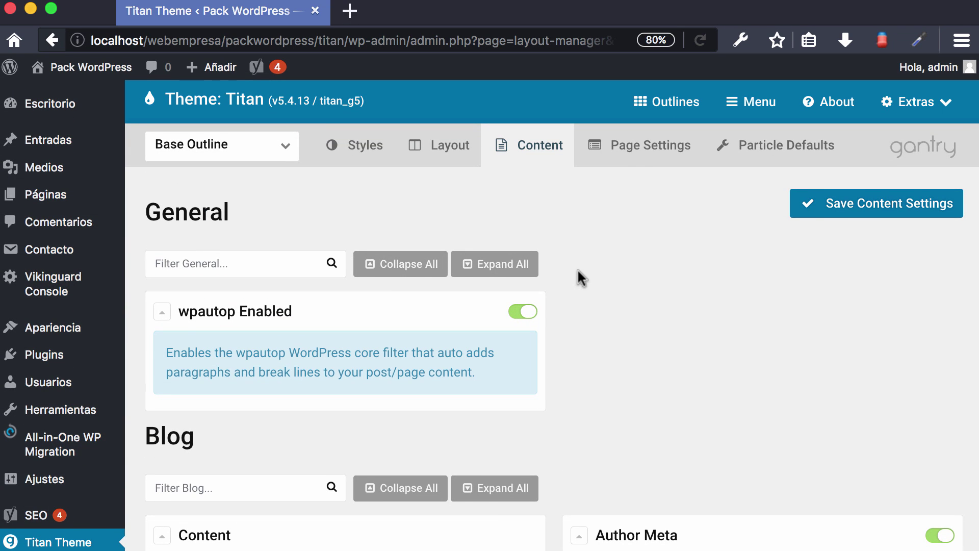
pyautogui.scroll(-1, 577, 268)
pyautogui.scroll(1, 577, 270)
# Look over the Base Outline's global page settings and open its particle defaults
pyautogui.click(648, 157)
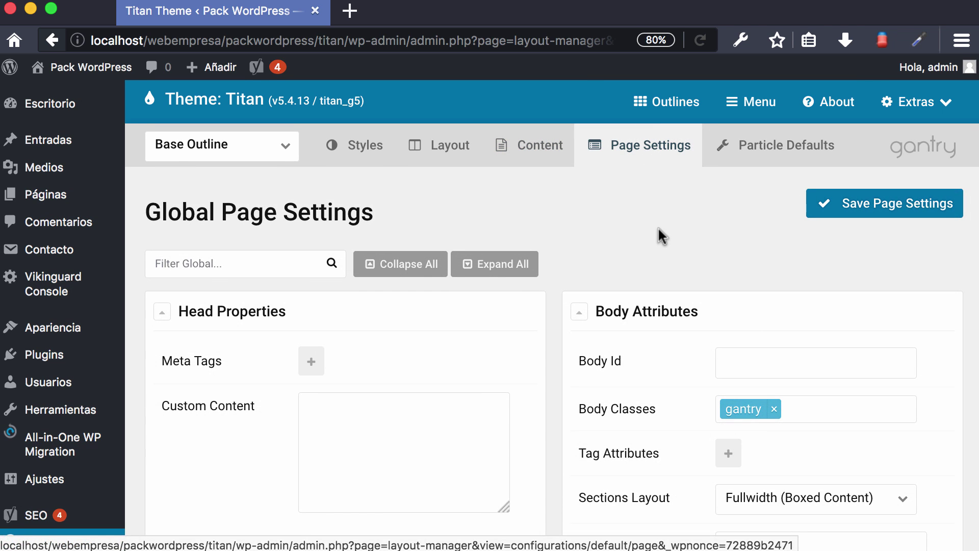
pyautogui.scroll(-10, 658, 231)
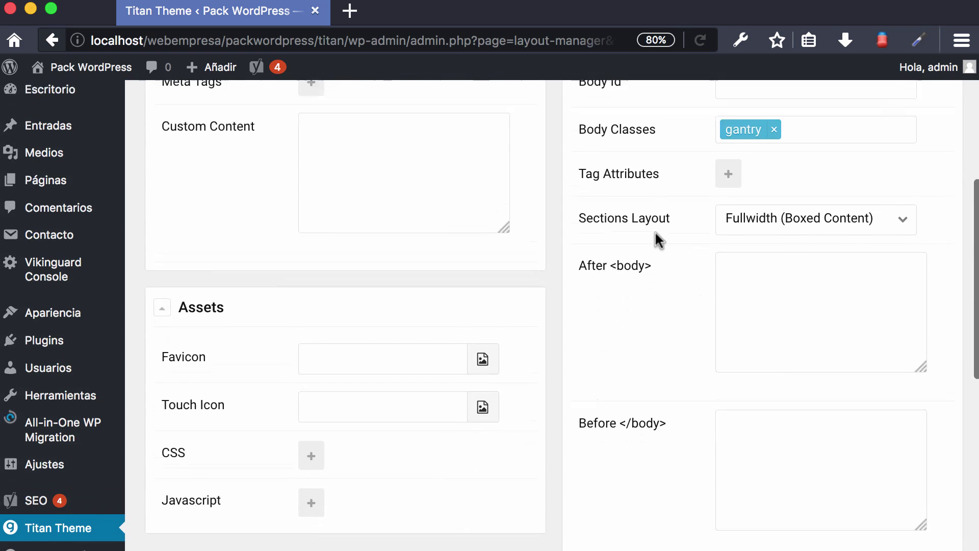
pyautogui.scroll(10, 654, 230)
pyautogui.click(785, 152)
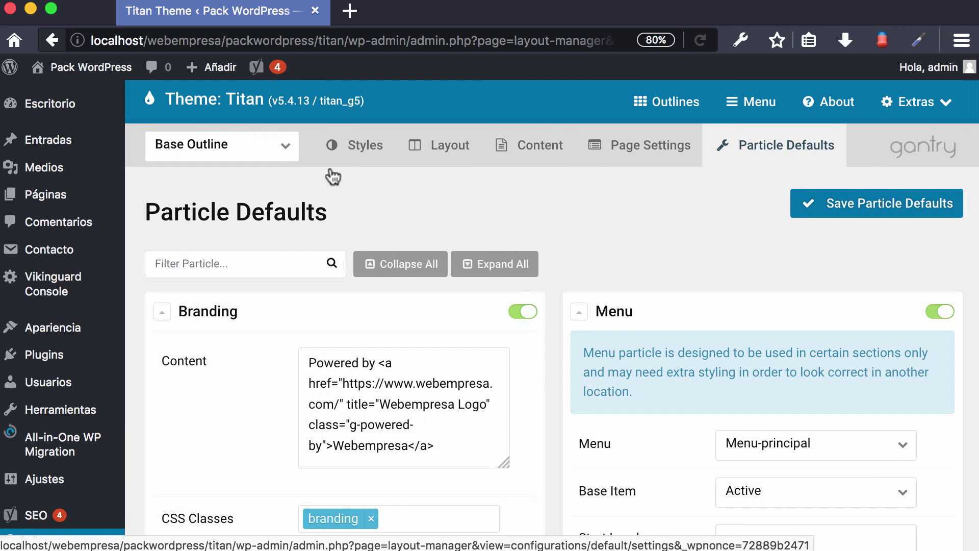
# Switch to the Blog outline and review its style presets and layout sections
pyautogui.click(245, 146)
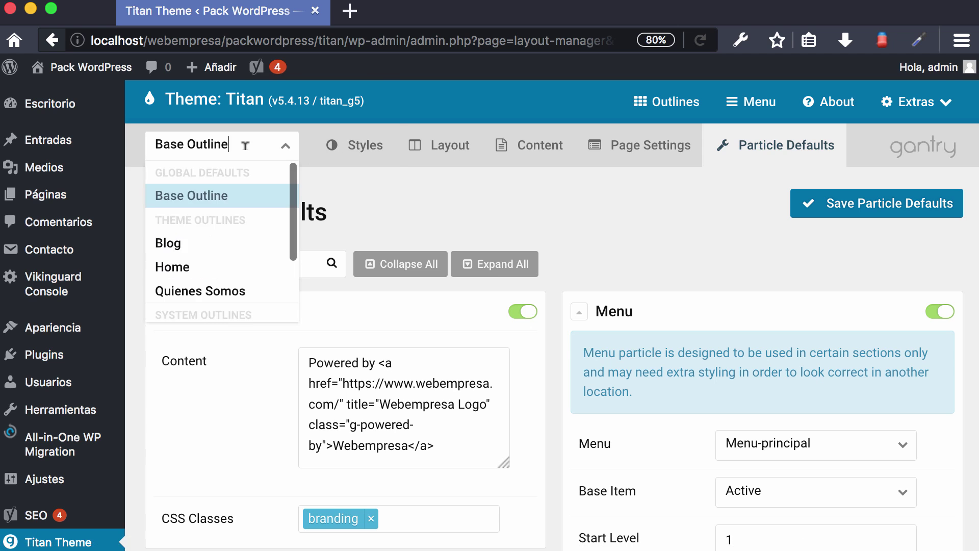
pyautogui.click(194, 242)
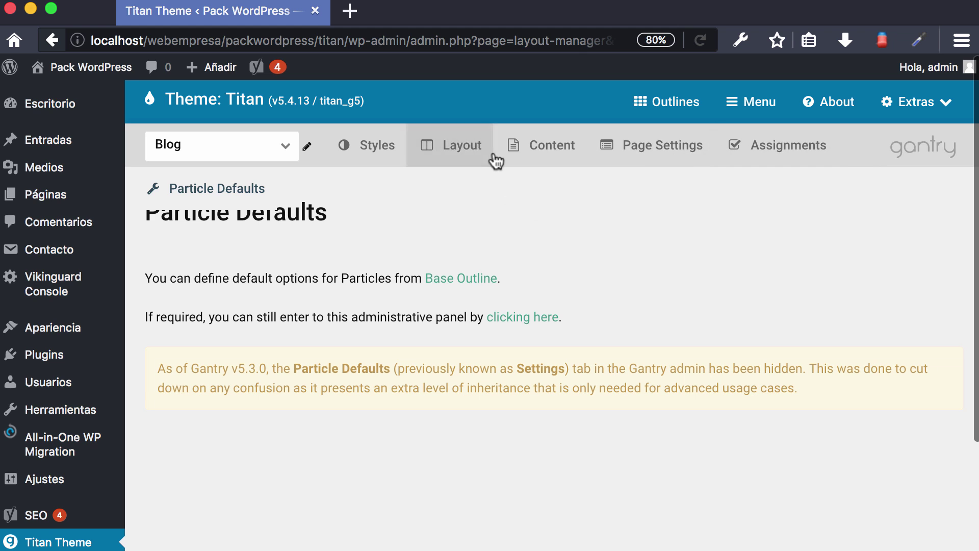
pyautogui.click(377, 151)
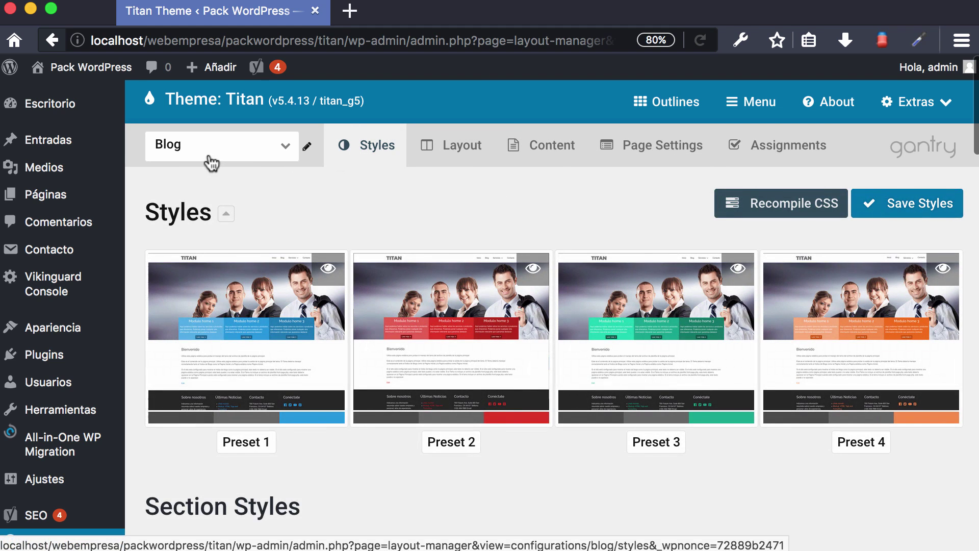
pyautogui.click(458, 158)
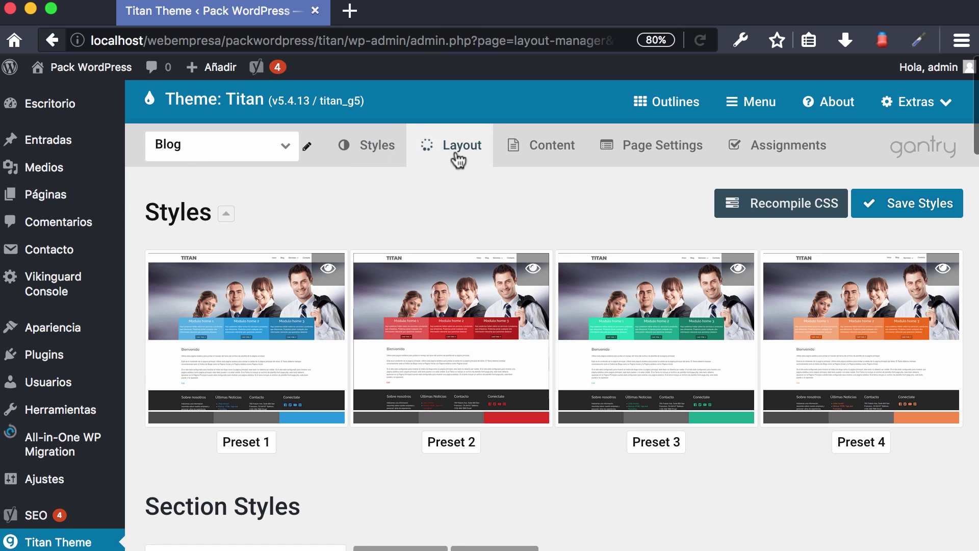
pyautogui.scroll(-10, 601, 272)
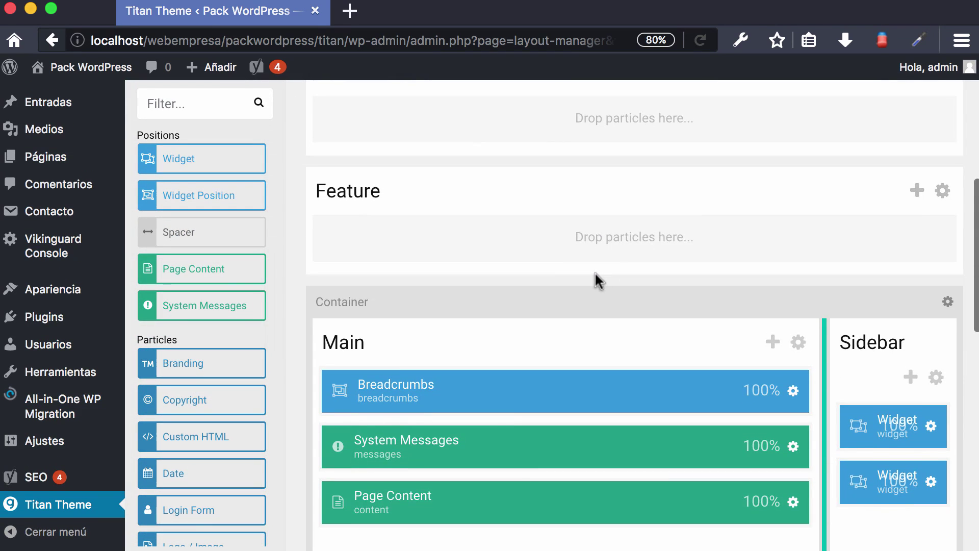
pyautogui.scroll(10, 771, 247)
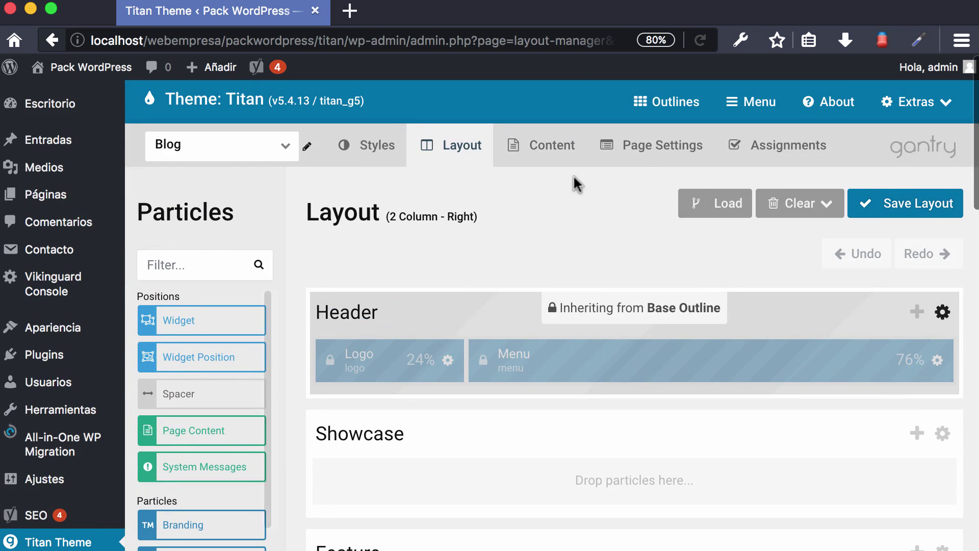
# Examine the Blog outline's content settings and their override checkboxes
pyautogui.click(558, 162)
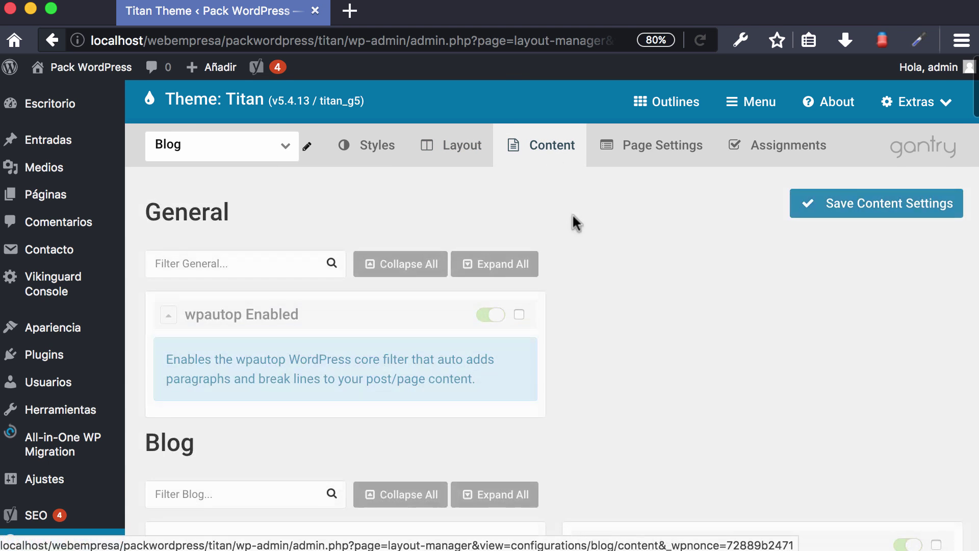
pyautogui.scroll(-3, 611, 305)
pyautogui.scroll(-4, 611, 305)
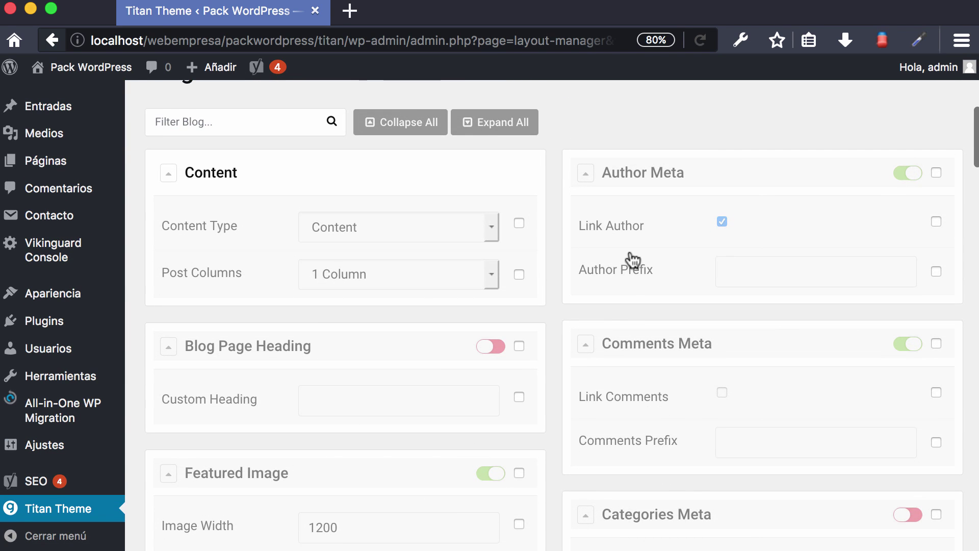
pyautogui.scroll(7, 632, 258)
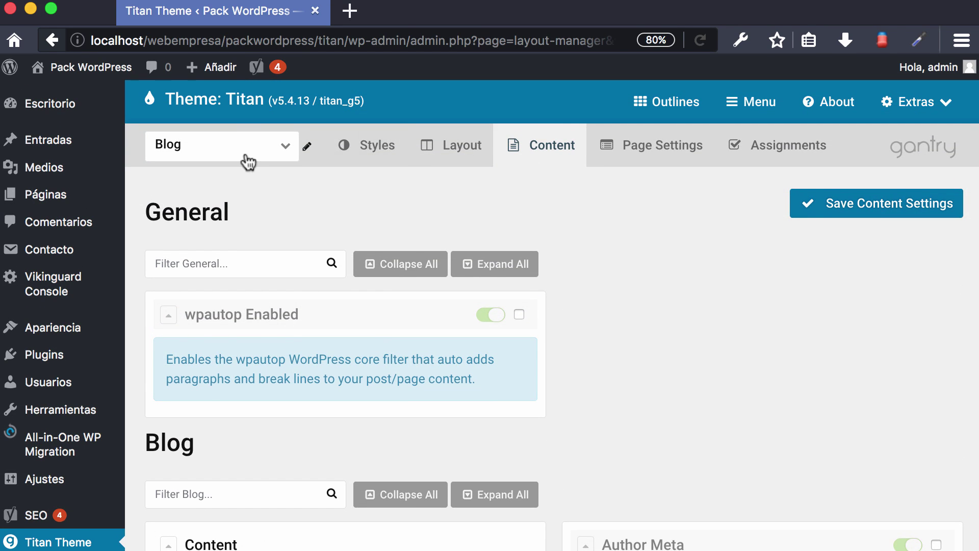
pyautogui.scroll(-1, 694, 217)
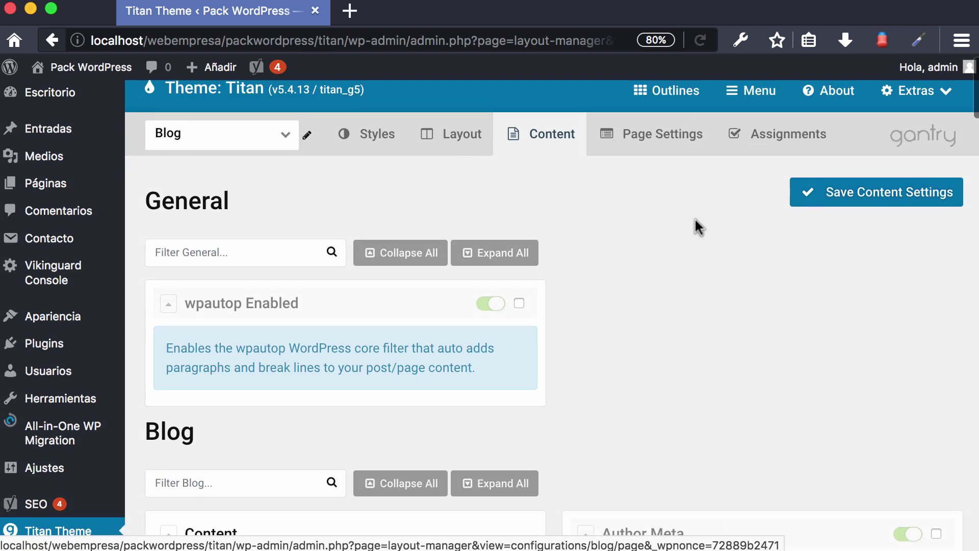
pyautogui.scroll(1, 695, 214)
# Review the Blog outline's global page settings, trying the Meta Tags override and clearing it again
pyautogui.click(675, 158)
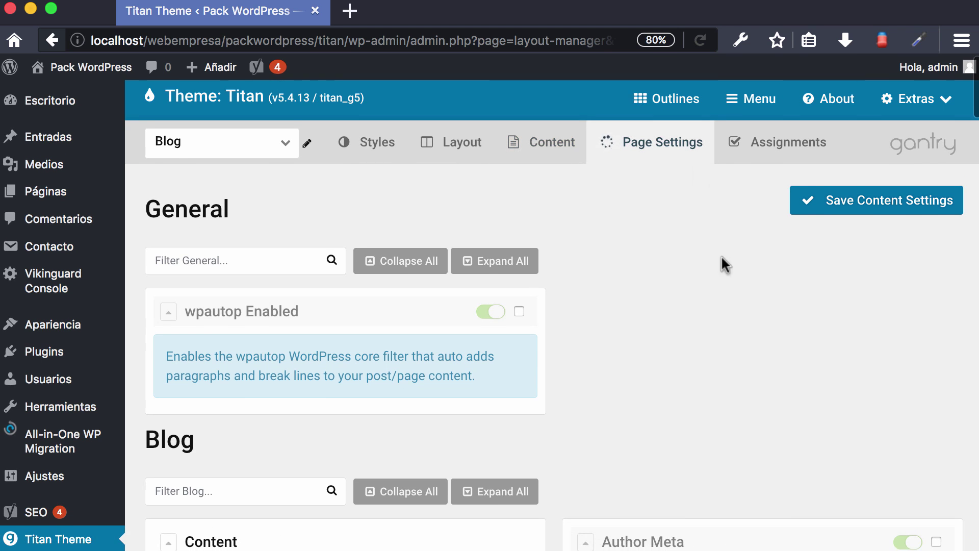
pyautogui.scroll(-4, 699, 273)
pyautogui.scroll(4, 700, 280)
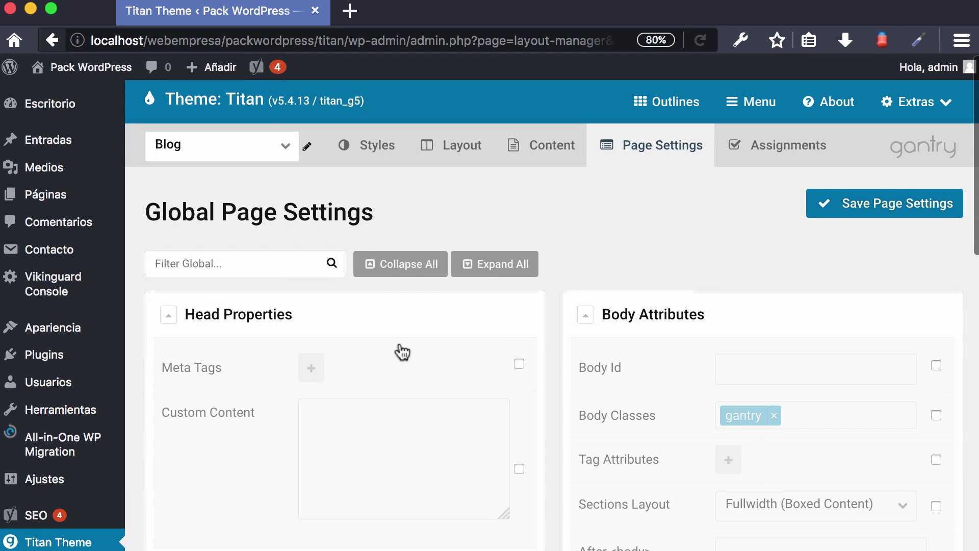
pyautogui.click(519, 364)
pyautogui.click(519, 364)
# Examine the Blog outline's assignments to page contexts, pages and categories, and go back to the Titan Theme main page
pyautogui.click(748, 160)
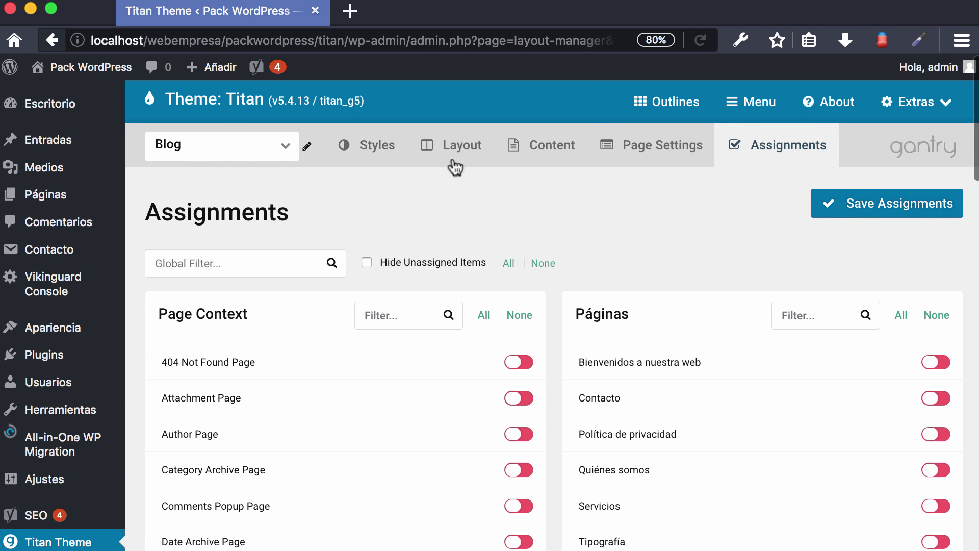
pyautogui.scroll(-5, 784, 162)
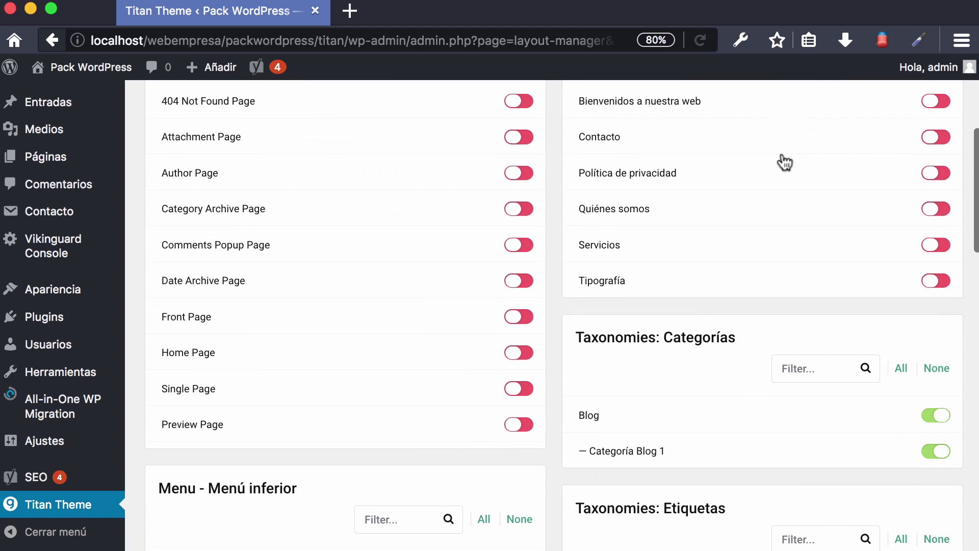
pyautogui.scroll(5, 728, 413)
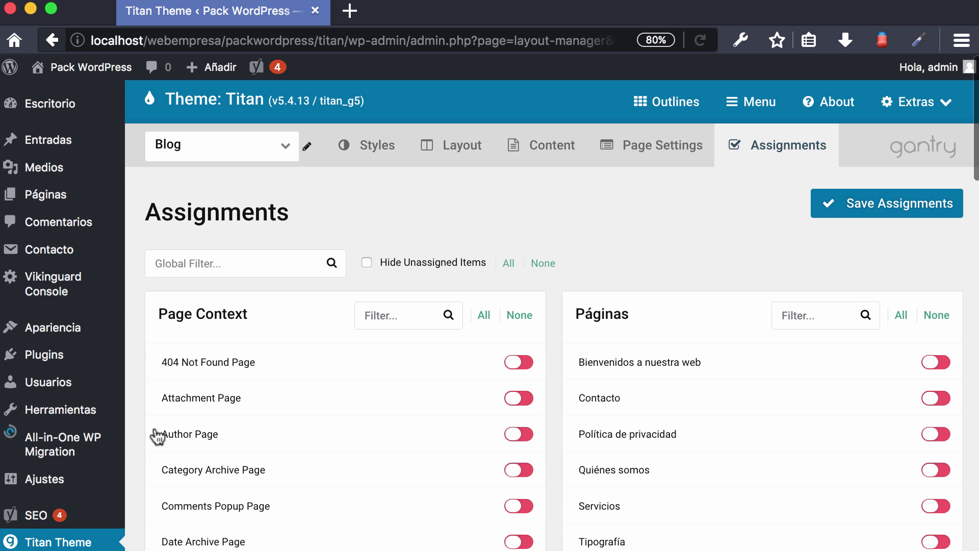
pyautogui.scroll(-2, 102, 429)
pyautogui.click(81, 502)
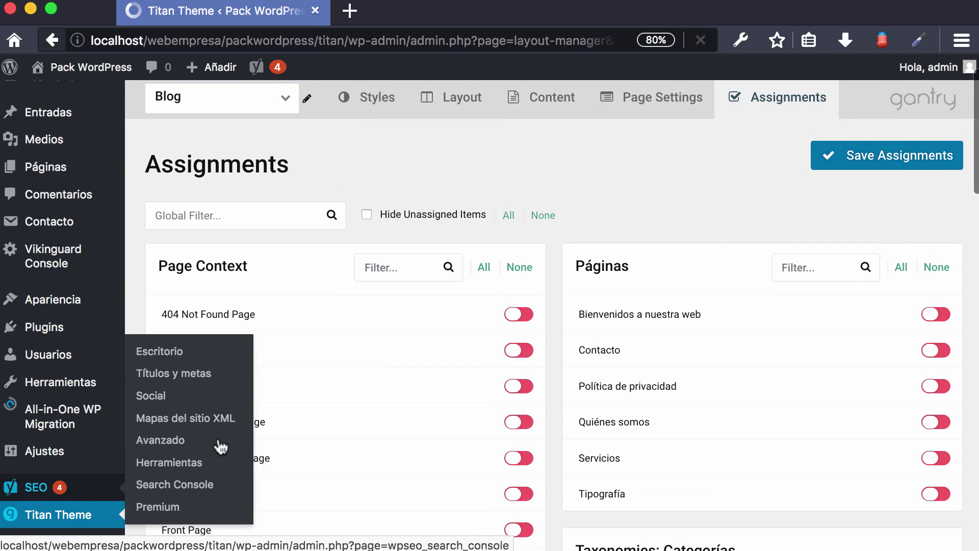